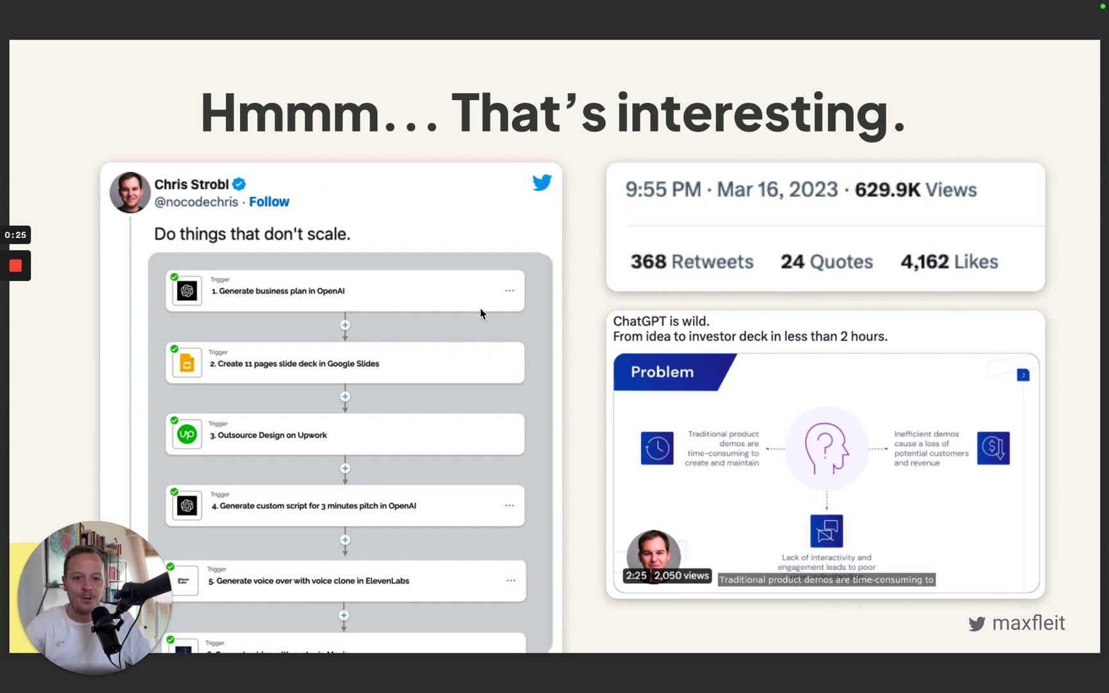
pyautogui.press('Right')
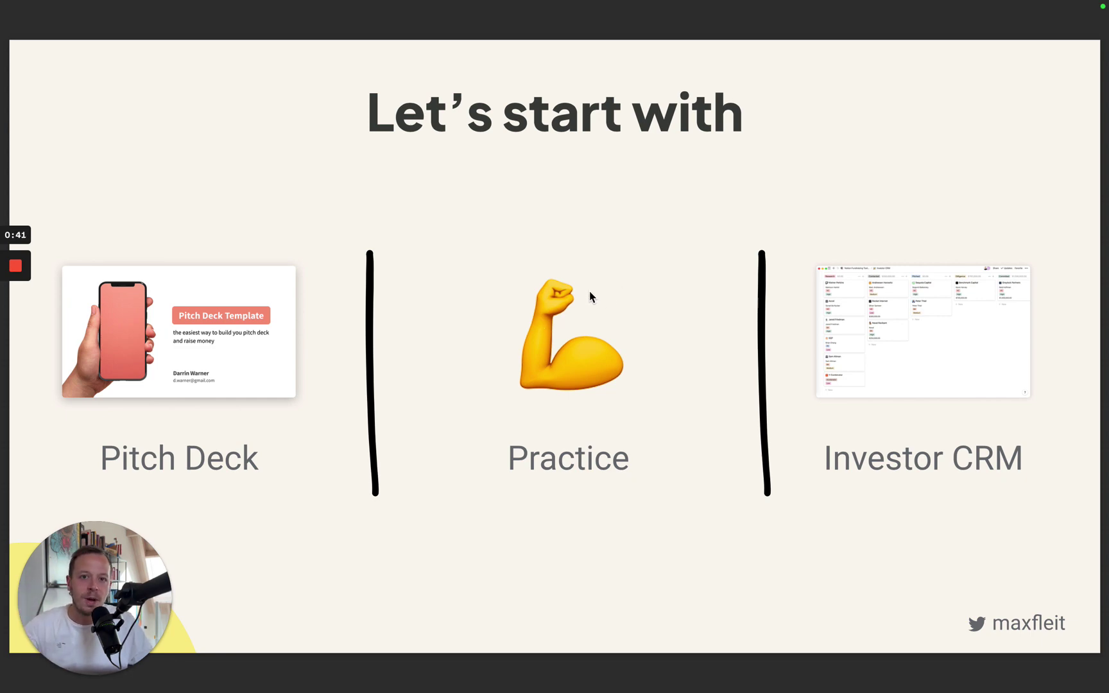
pyautogui.press('Right')
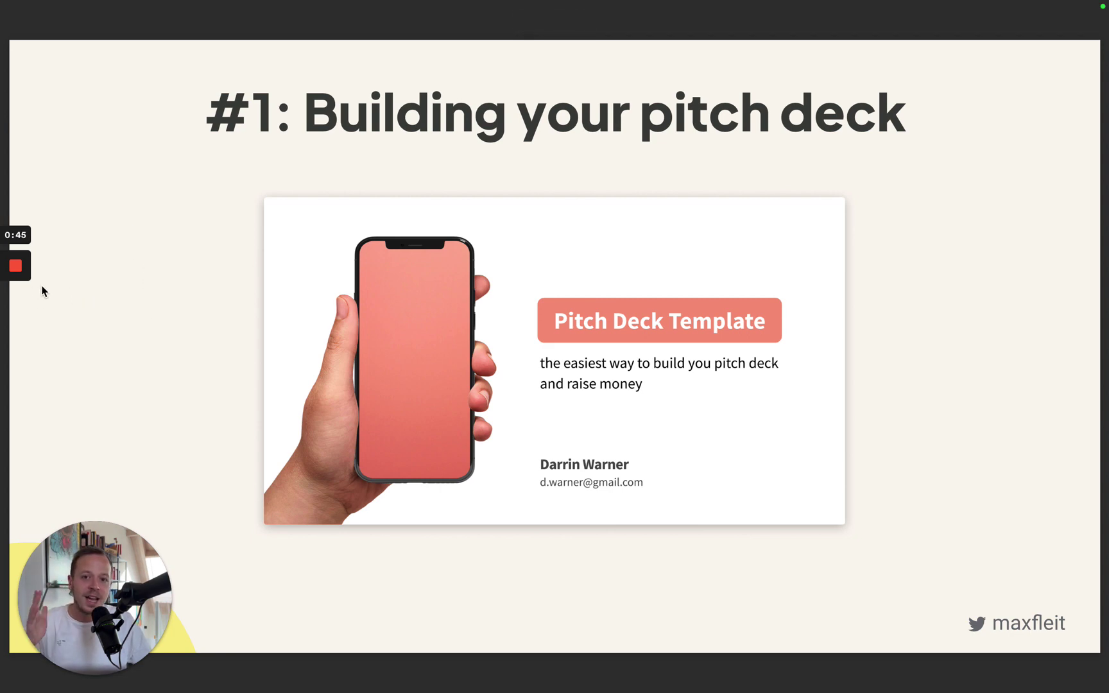
pyautogui.moveTo(15, 266)
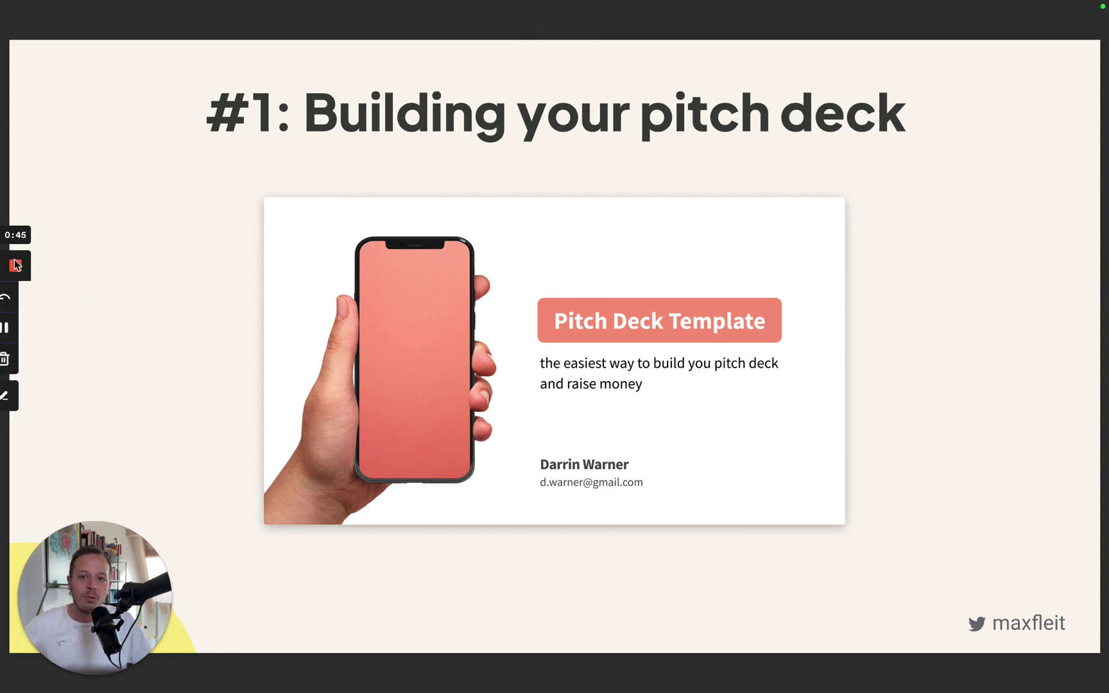
pyautogui.click(15, 328)
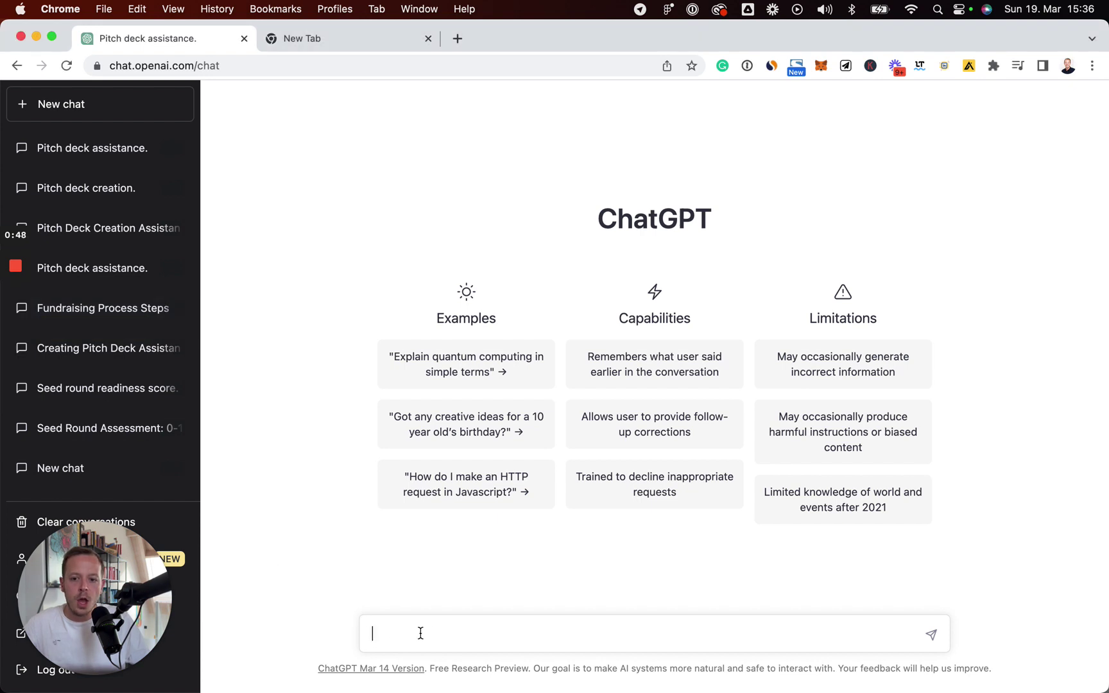
# - Send a prompt asking for slide-by-slide pitch deck questions for a $2M seed round from US VC investors and angels, starting with the full slide structure
pyautogui.write('I want you to assist me in the creation of my pitch deck. I want to raise a $2M seed round from VC investors and angels in the US. Can you ask me the common questions slide by slide that help to gather all the relevant content and then create the final content for the pitch deck out of it. Do not write all conversation at once. Start with giving me the full structure of slides for the deck.')
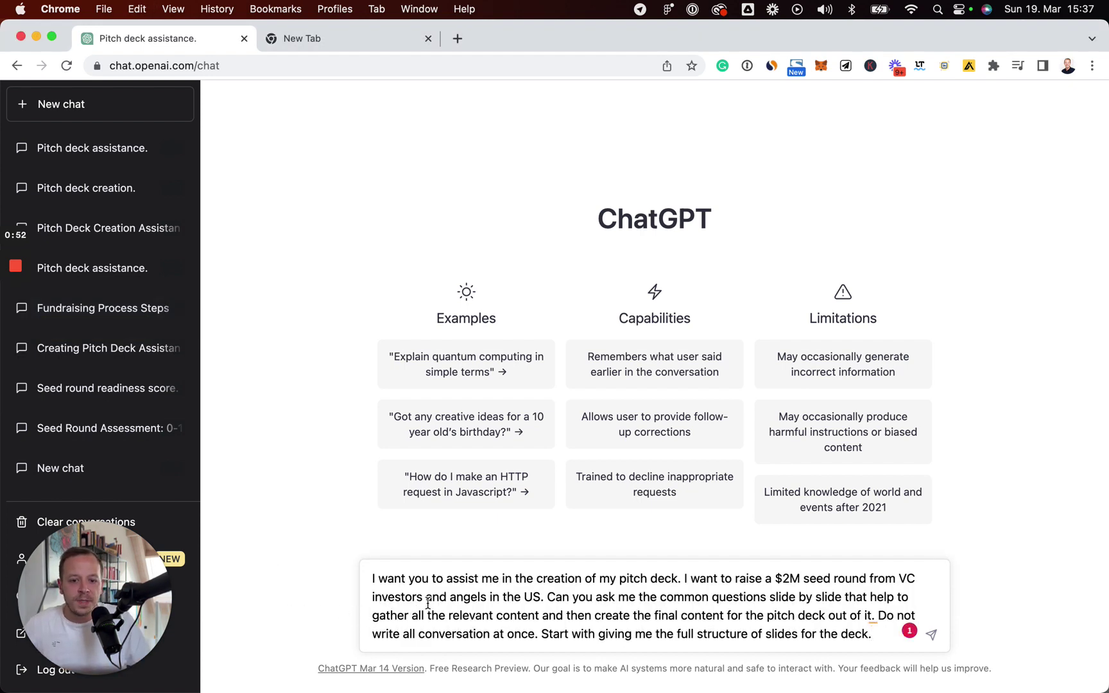
pyautogui.moveTo(372, 578); pyautogui.dragTo(681, 579)
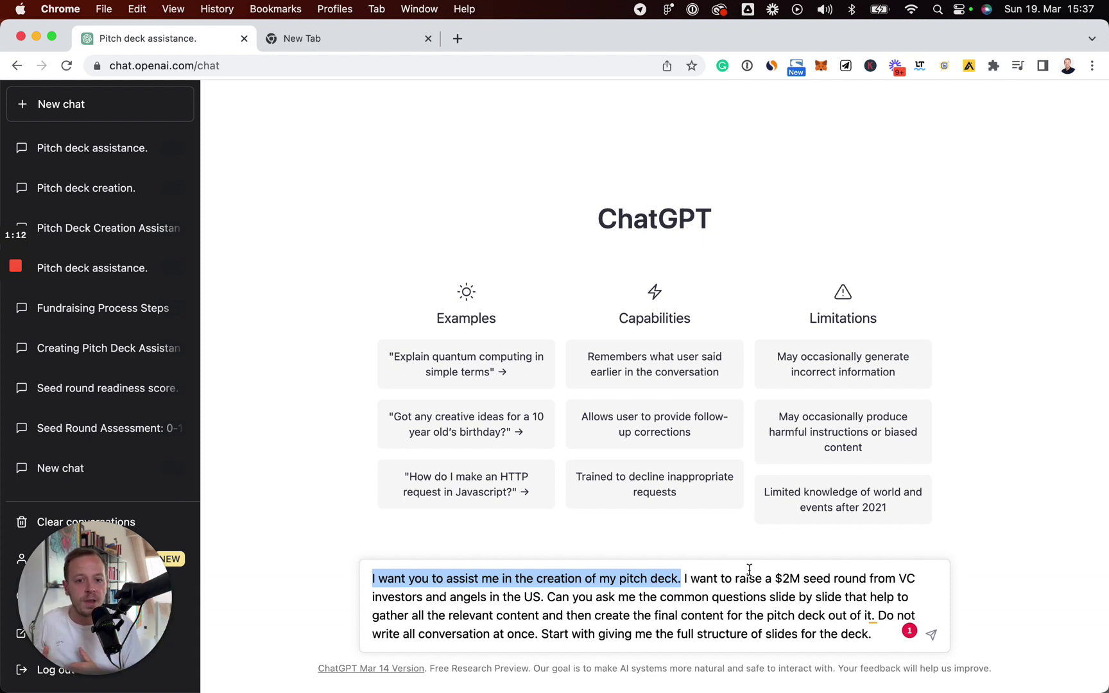
pyautogui.click(700, 579)
pyautogui.moveTo(685, 579); pyautogui.dragTo(547, 601)
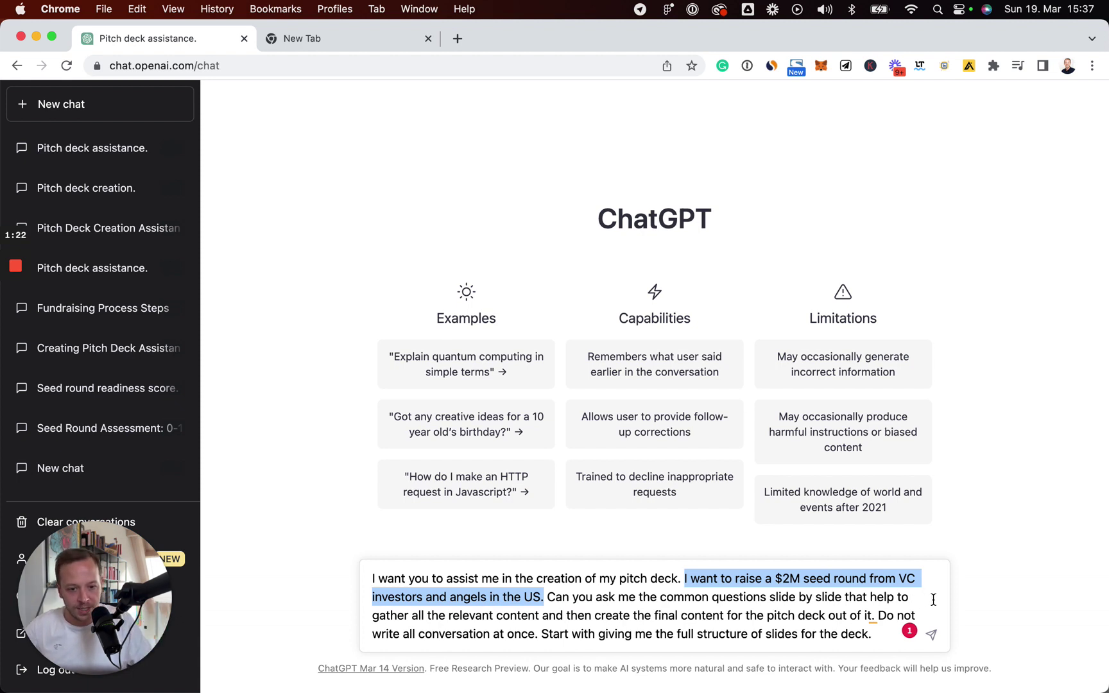
pyautogui.click(526, 605)
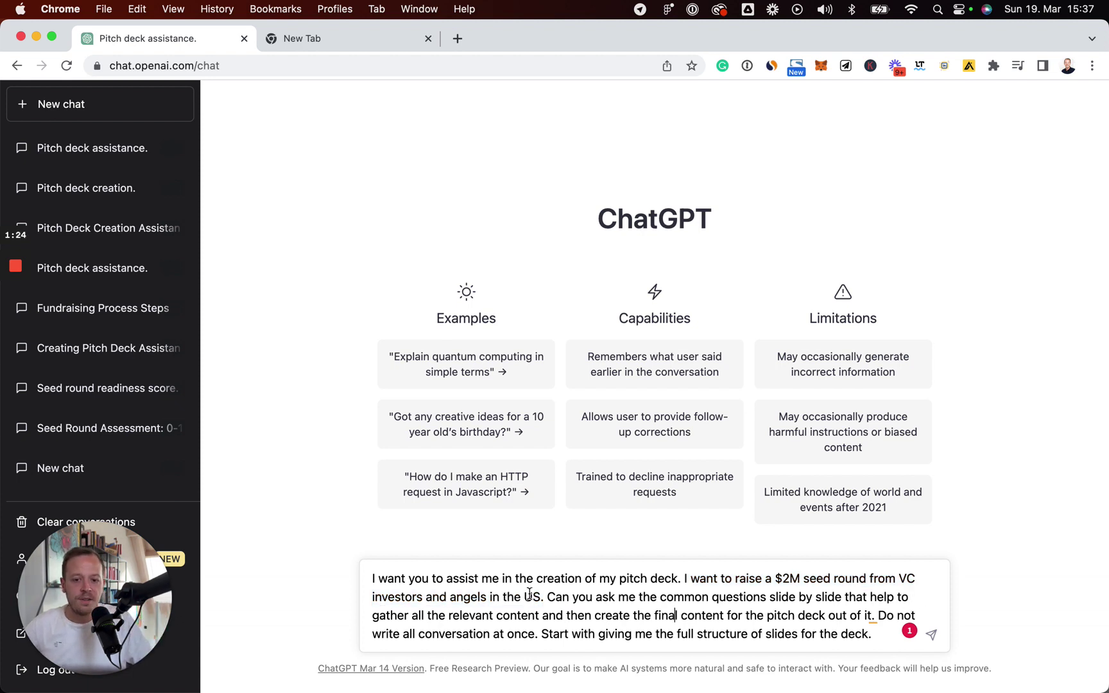
pyautogui.moveTo(547, 597); pyautogui.dragTo(844, 613)
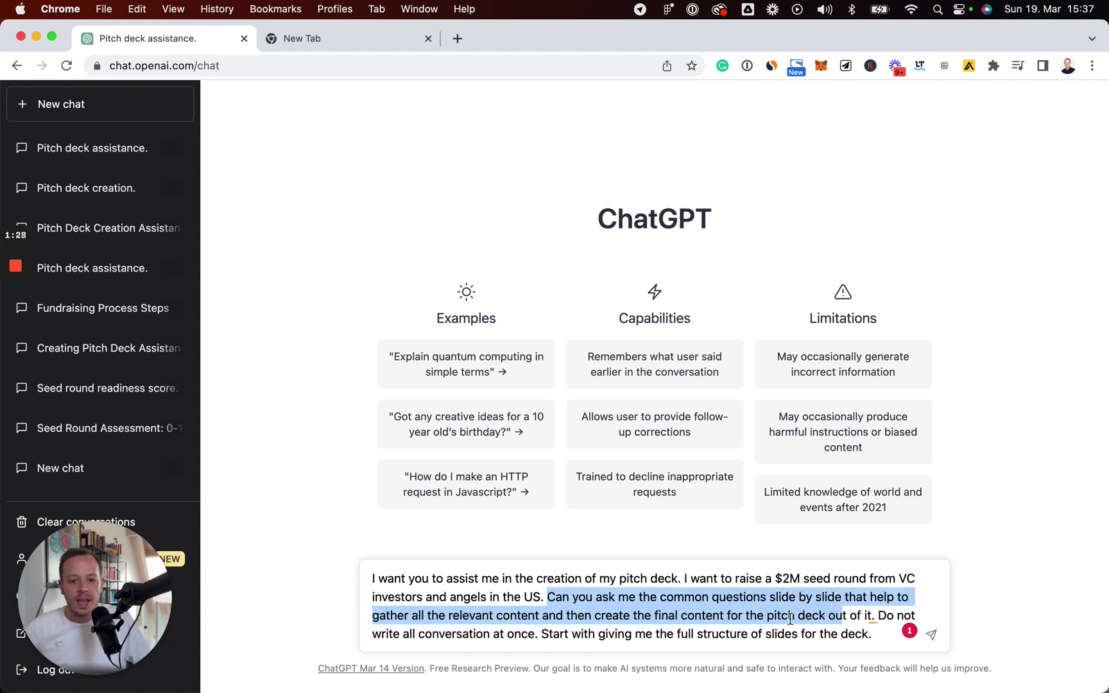
pyautogui.click(882, 632)
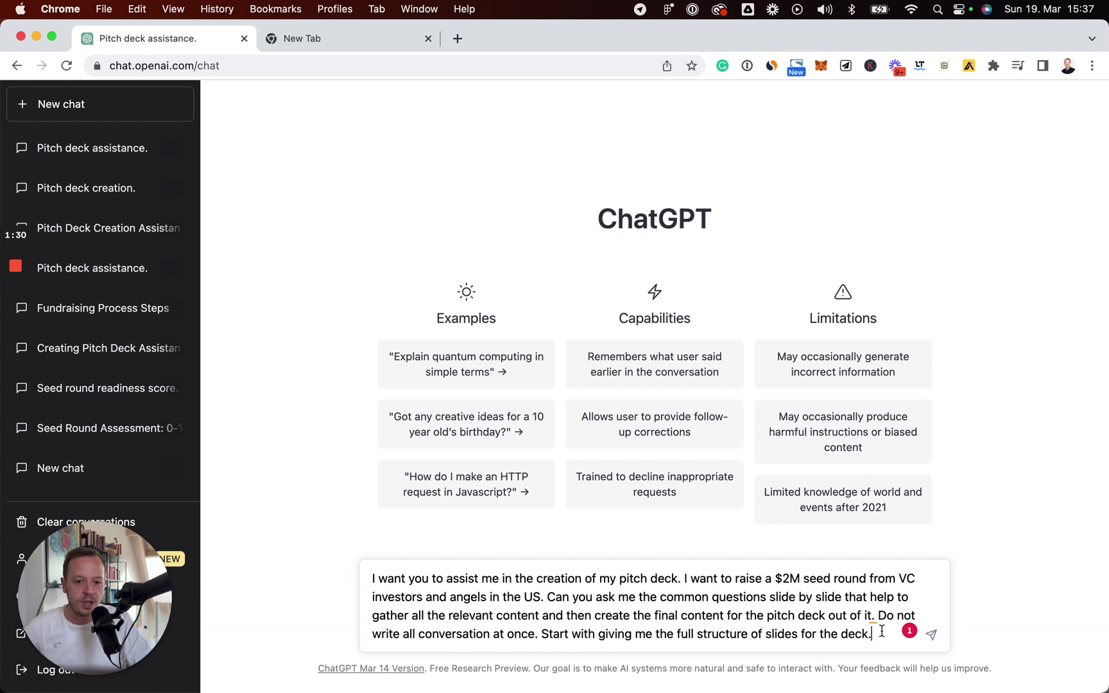
pyautogui.press('Return')
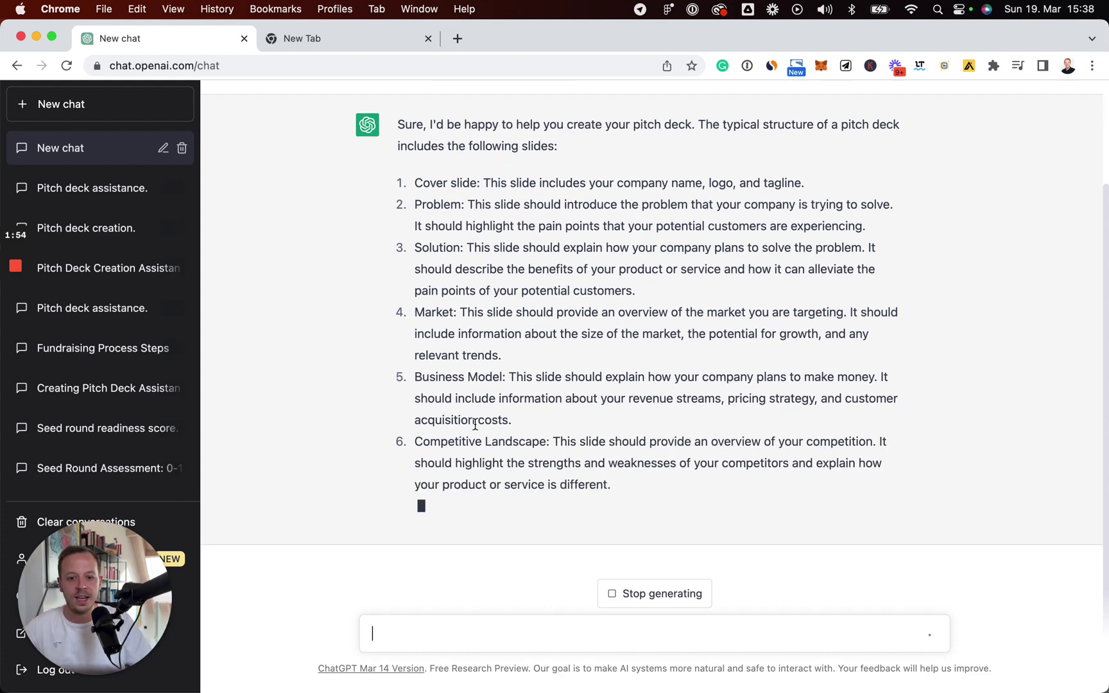
# - Review the proposed slide structure and reply "No lets get started." to begin the slide-by-slide questions
pyautogui.scroll(5, 578, 257)
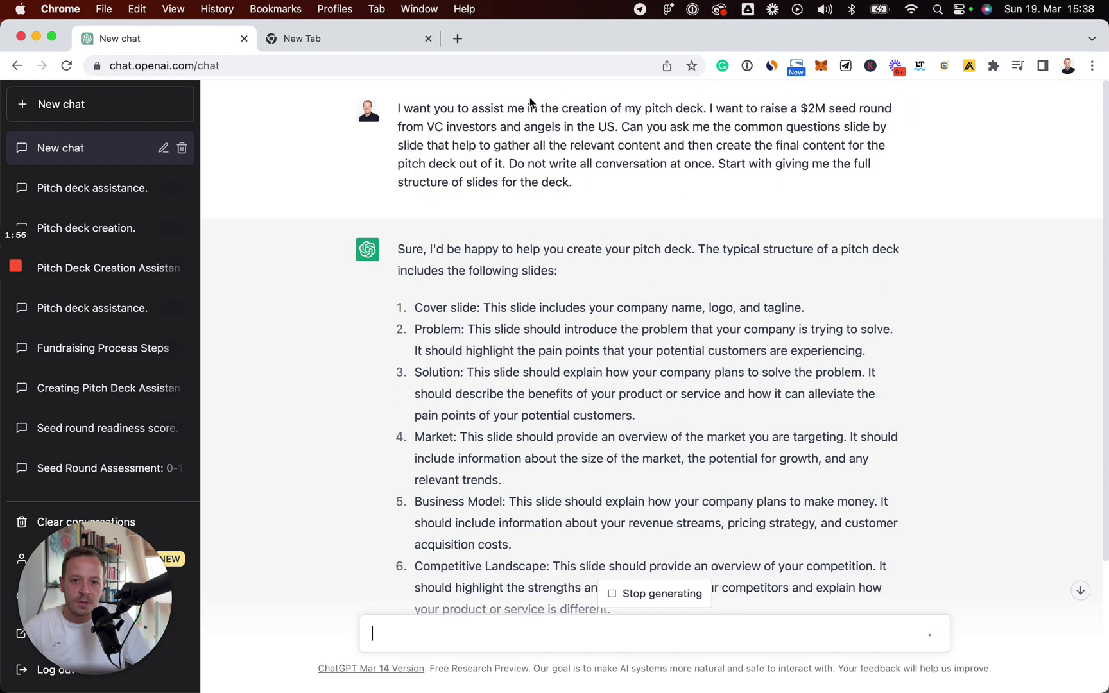
pyautogui.scroll(-5, 565, 192)
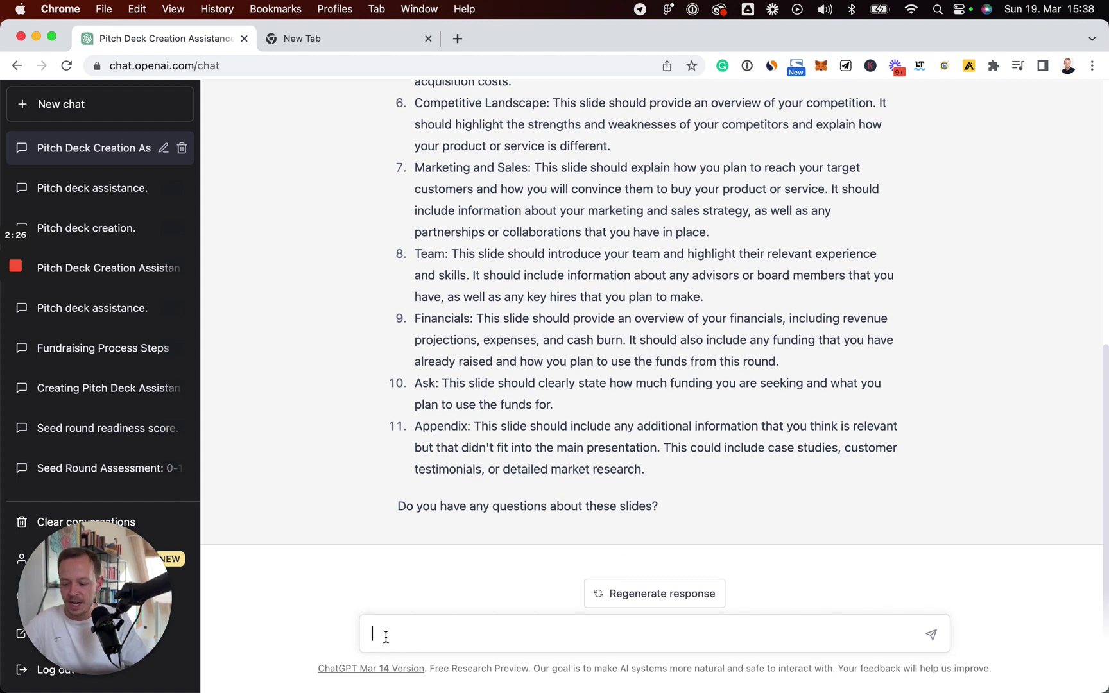
pyautogui.write('Noe le')
pyautogui.press('BackSpace')
pyautogui.press('BackSpace')
pyautogui.press('BackSpace')
pyautogui.press('BackSpace')
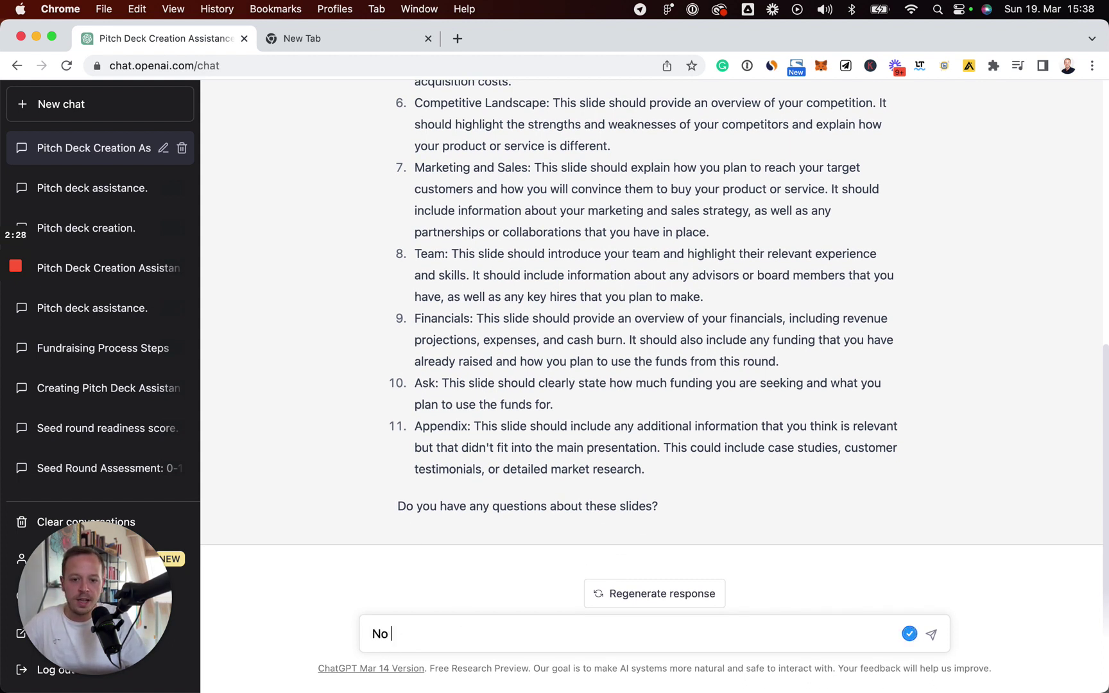
pyautogui.write('lets get started')
pyautogui.press('Return')
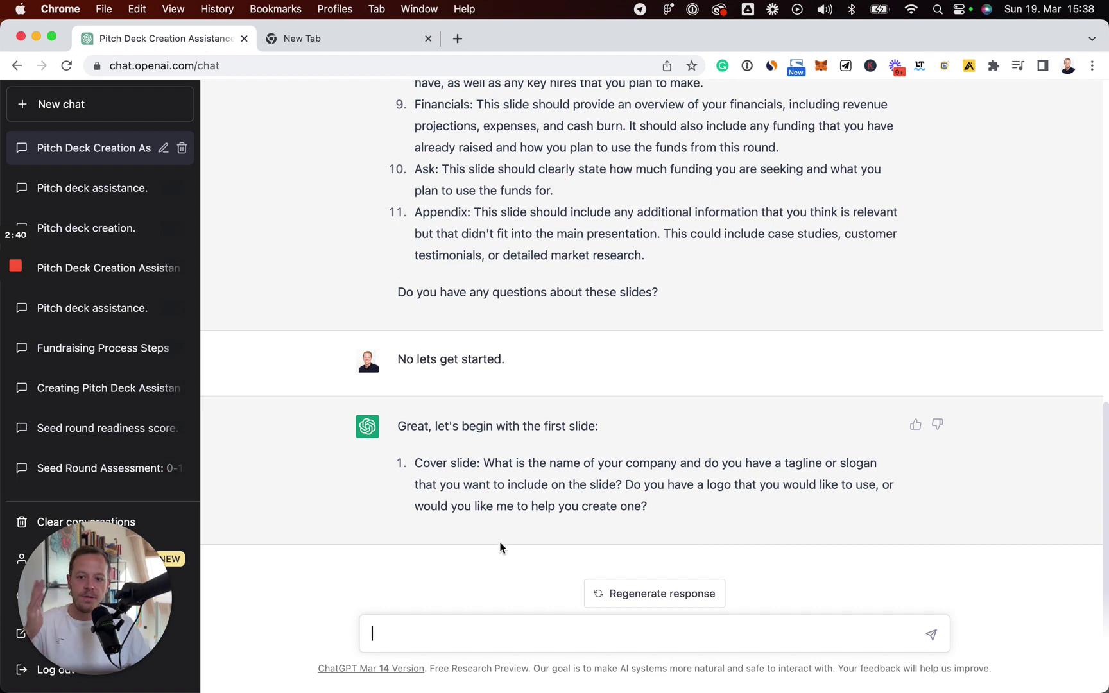
pyautogui.moveTo(18, 295)
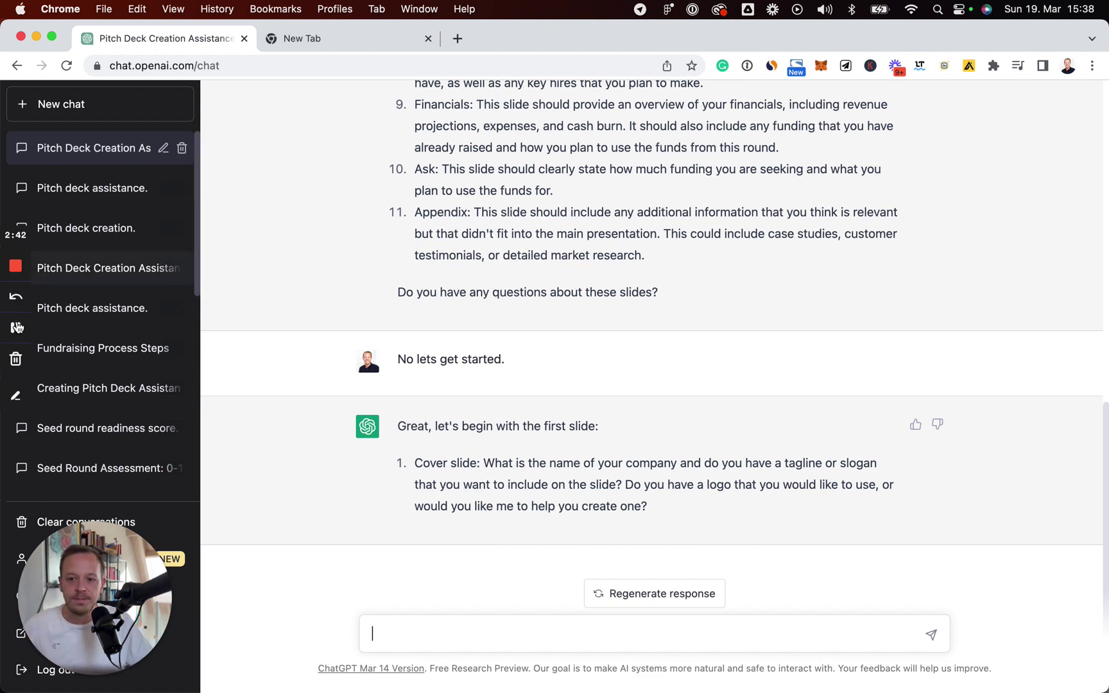
pyautogui.click(17, 328)
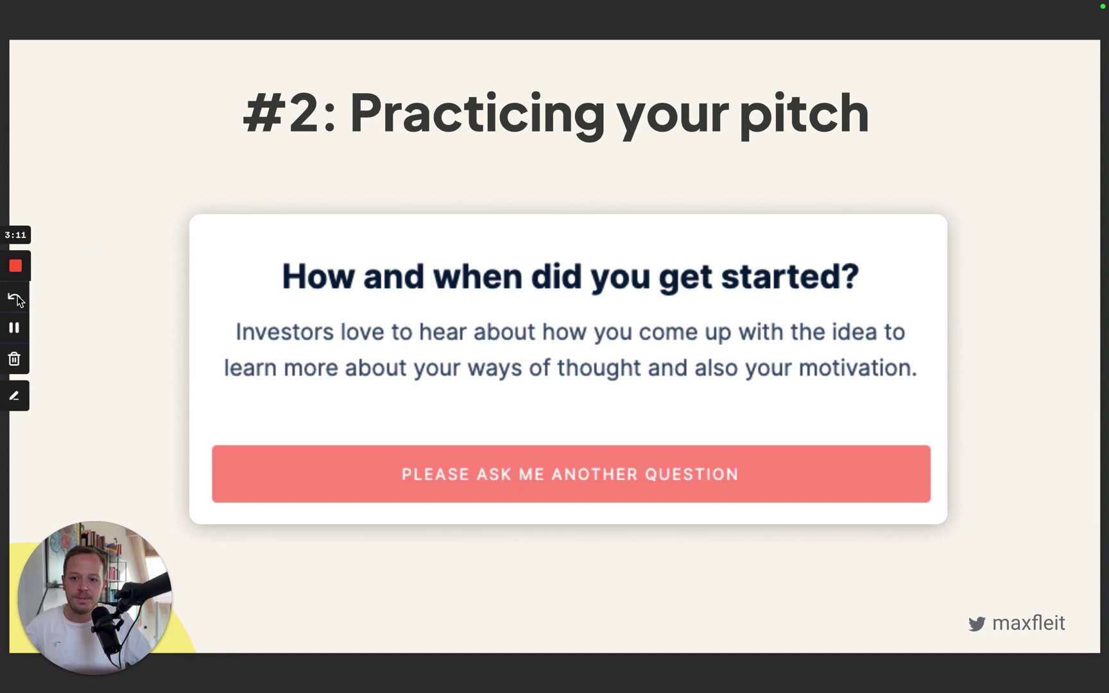
pyautogui.click(17, 325)
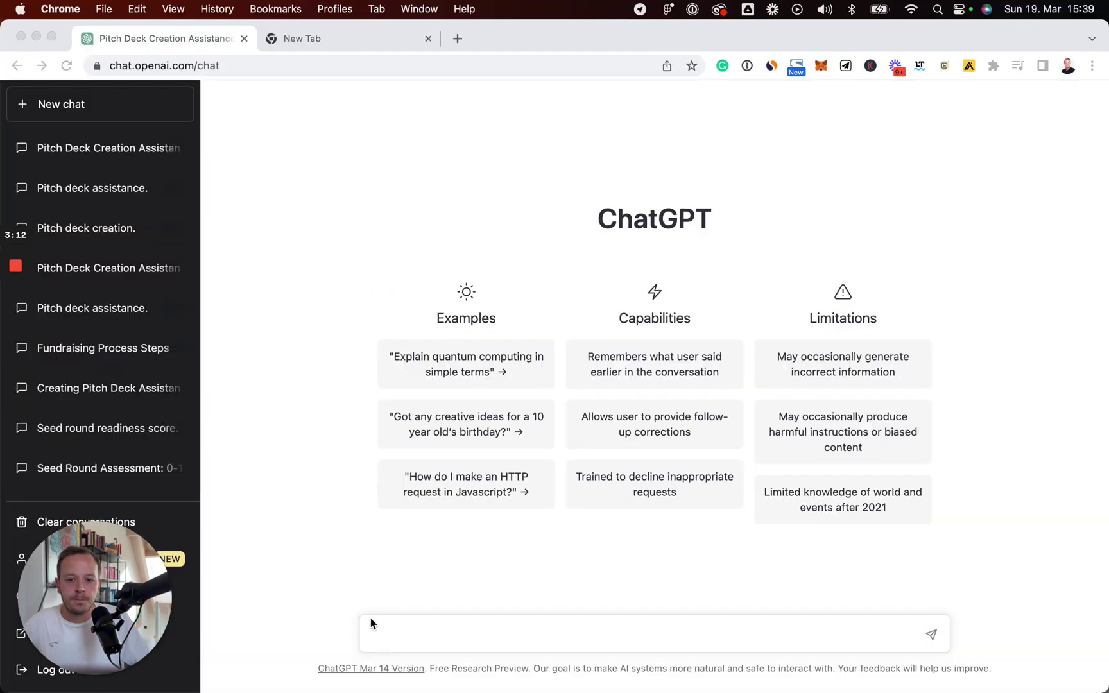
# - Send a prompt for a Venture Capital Investor role-play with one question at a time, starting with "Give me the elevator pitch of your idea?"
pyautogui.click(403, 632)
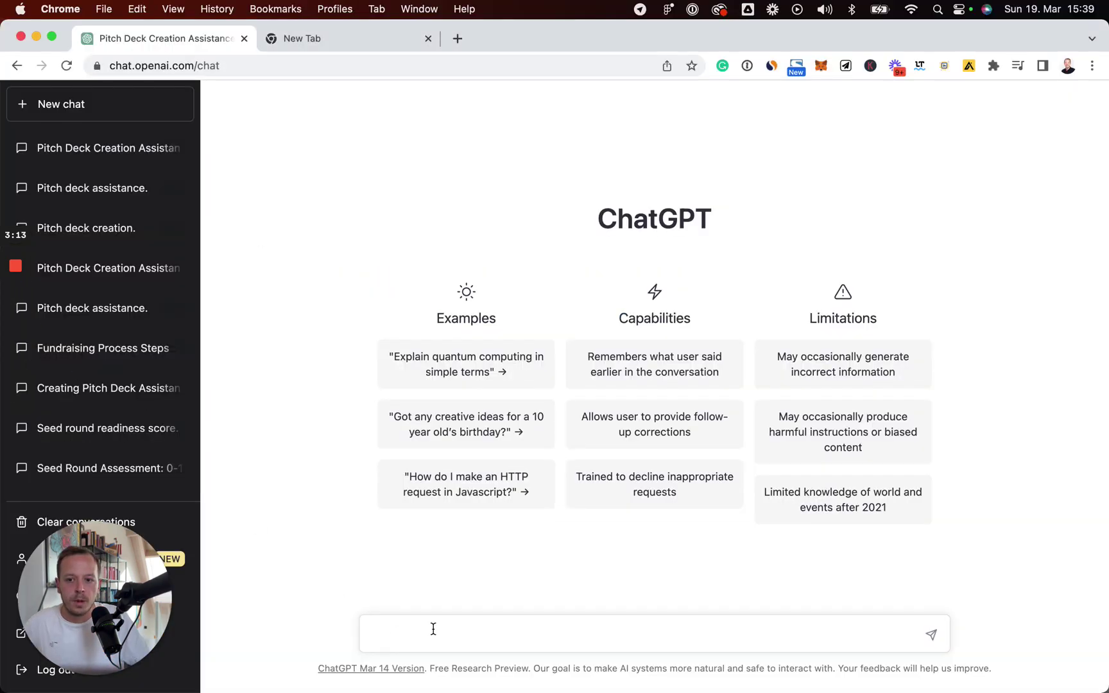
pyautogui.write('I want you to act as a Venture Capital Investor. I will be a startup founder pitching you my startup idea to get an investment from you. I want you to ask me questions about my business idea, team and plans for the future. I want you to only reply as the VC. Do not write all conversation at once. I want you to only to the discussion with me. Ask me the questions and wait for my answer. Do not write explanations. Ask me the questions one by one like a VC does and wait for my answers. You start with the first question "Give me the elevator pitch of your idea')
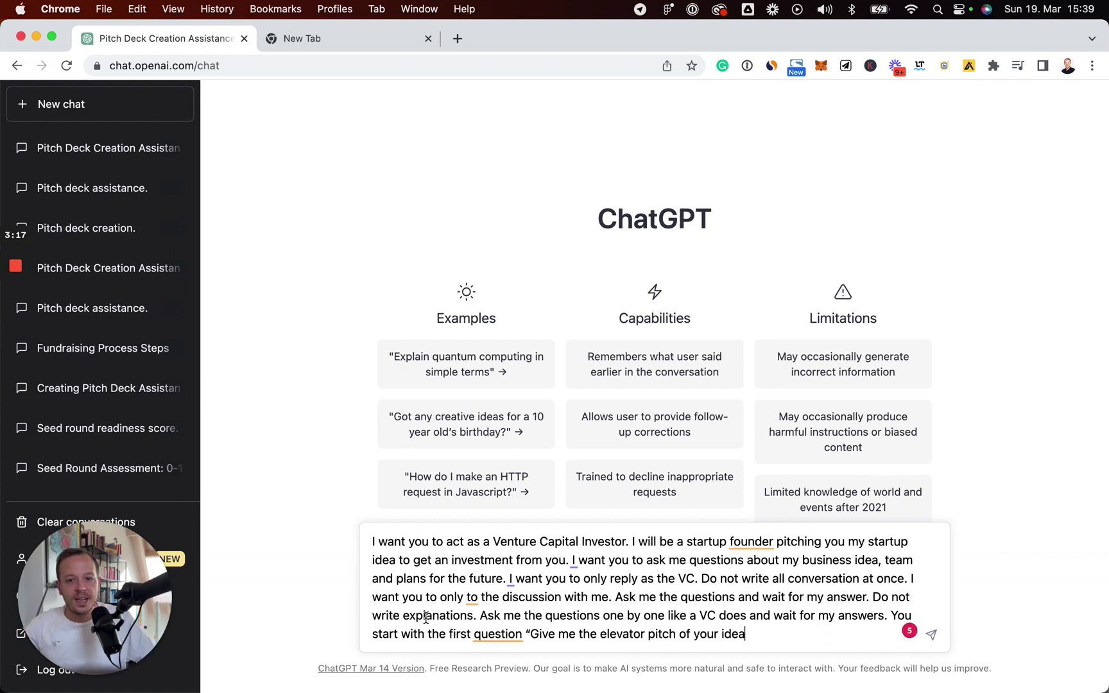
pyautogui.moveTo(373, 541); pyautogui.dragTo(631, 540)
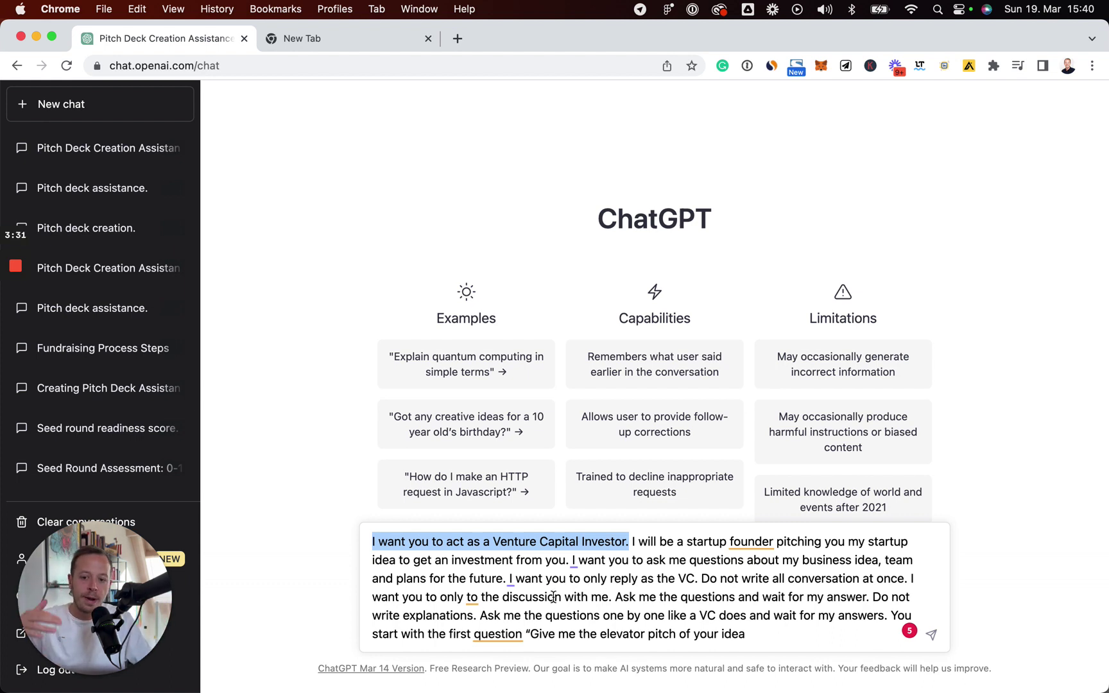
pyautogui.click(643, 594)
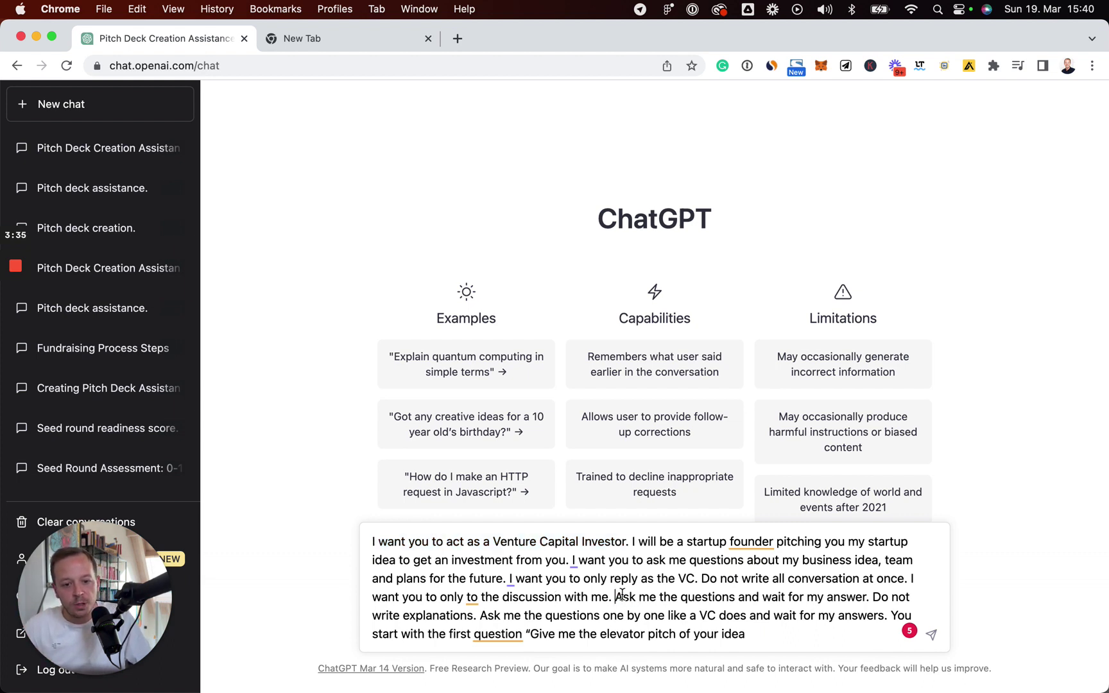
pyautogui.moveTo(616, 596); pyautogui.dragTo(483, 614)
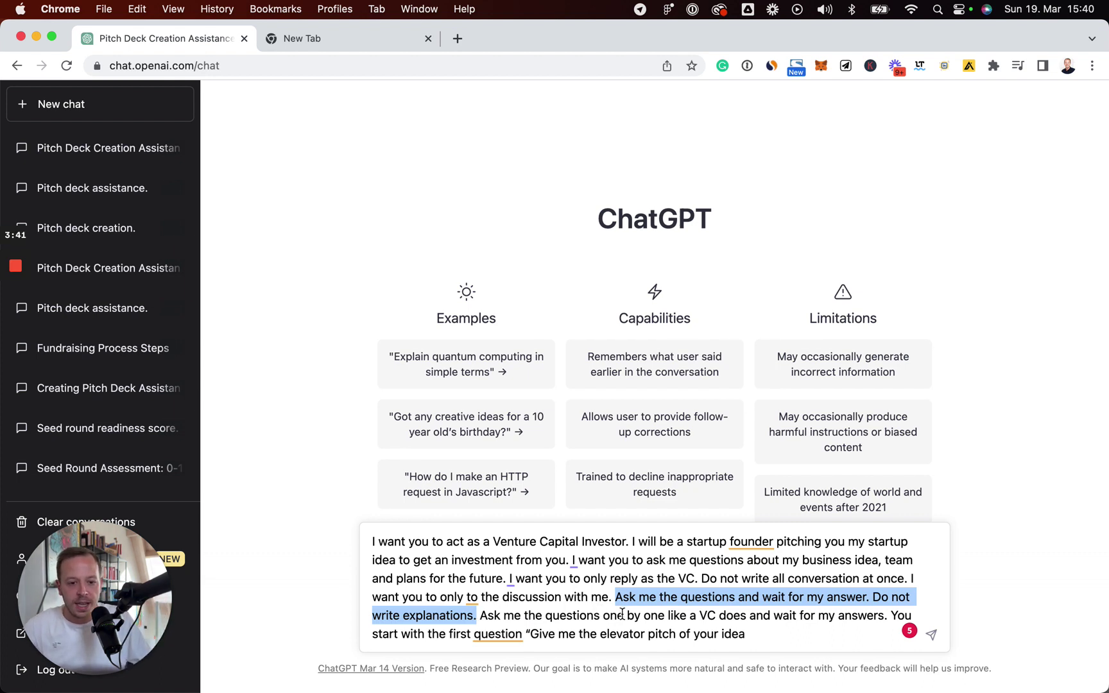
pyautogui.click(501, 633)
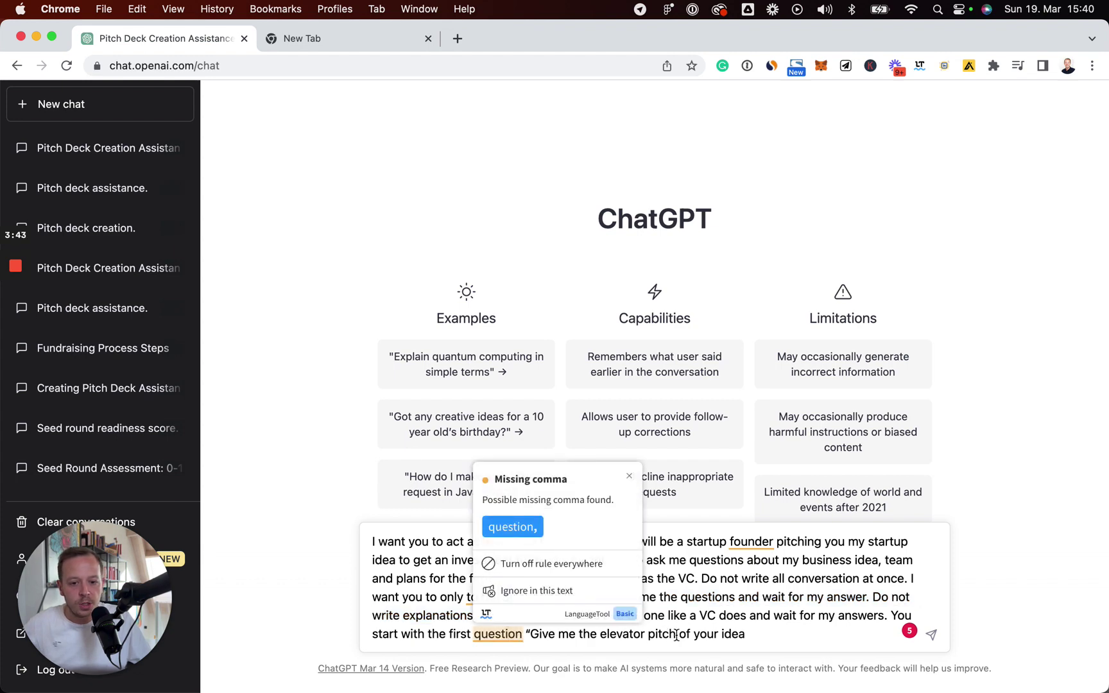
pyautogui.click(756, 634)
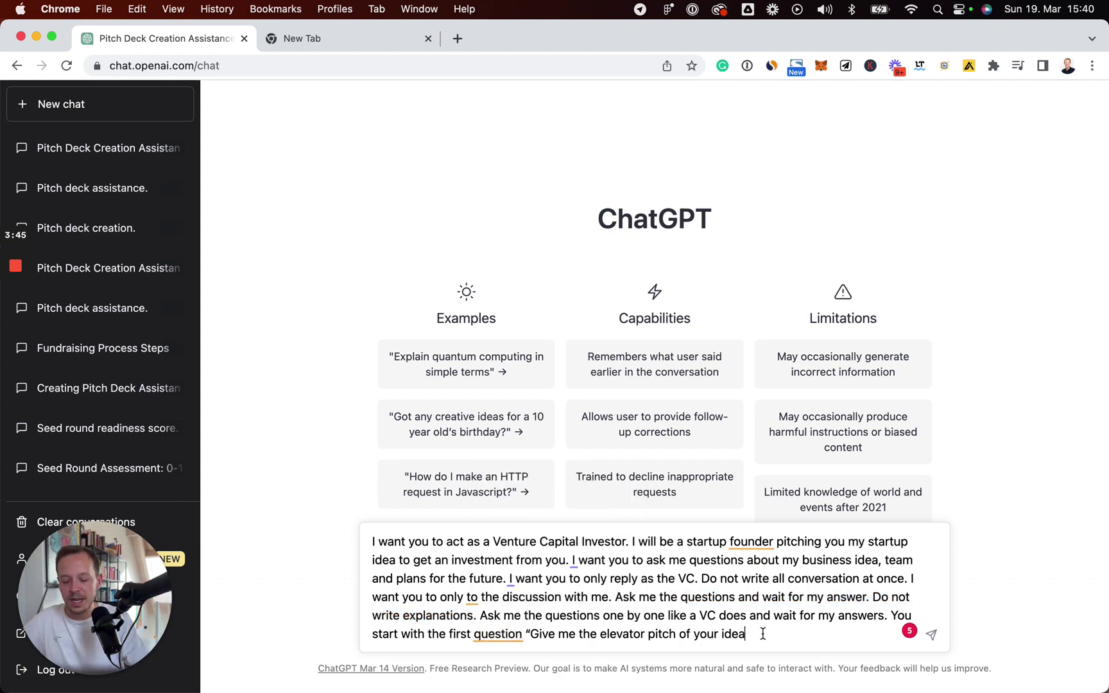
pyautogui.write('?"')
pyautogui.press('Return')
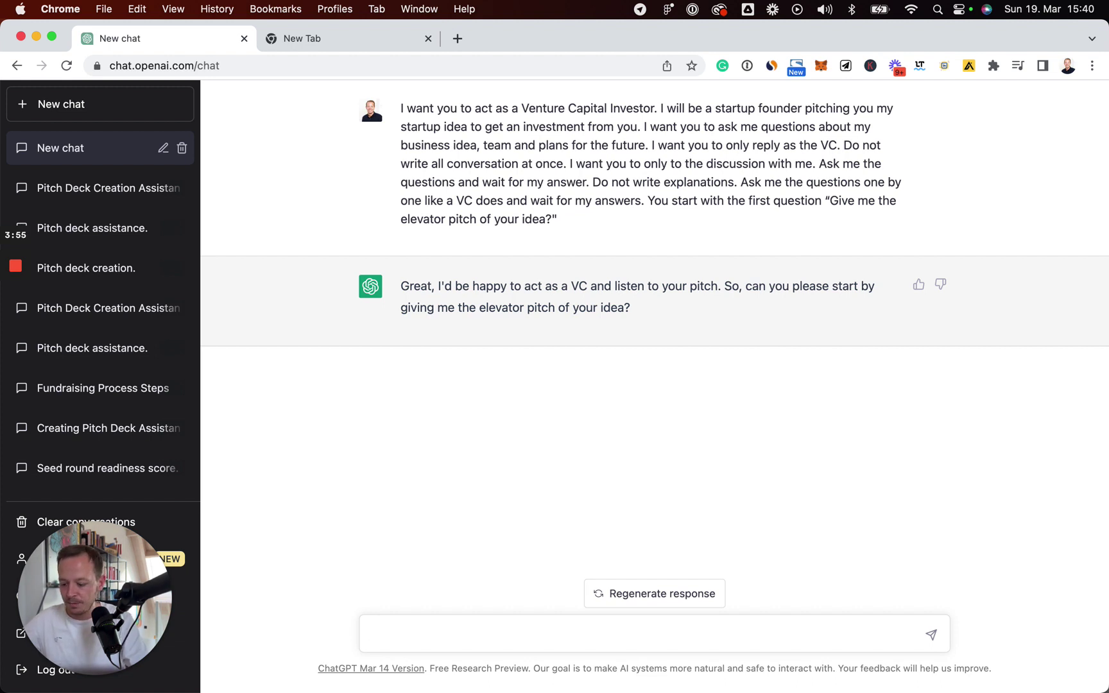
# - Answer the elevator pitch question with "Basetemplates helps founders raise money through templates and education."
pyautogui.write('ase')
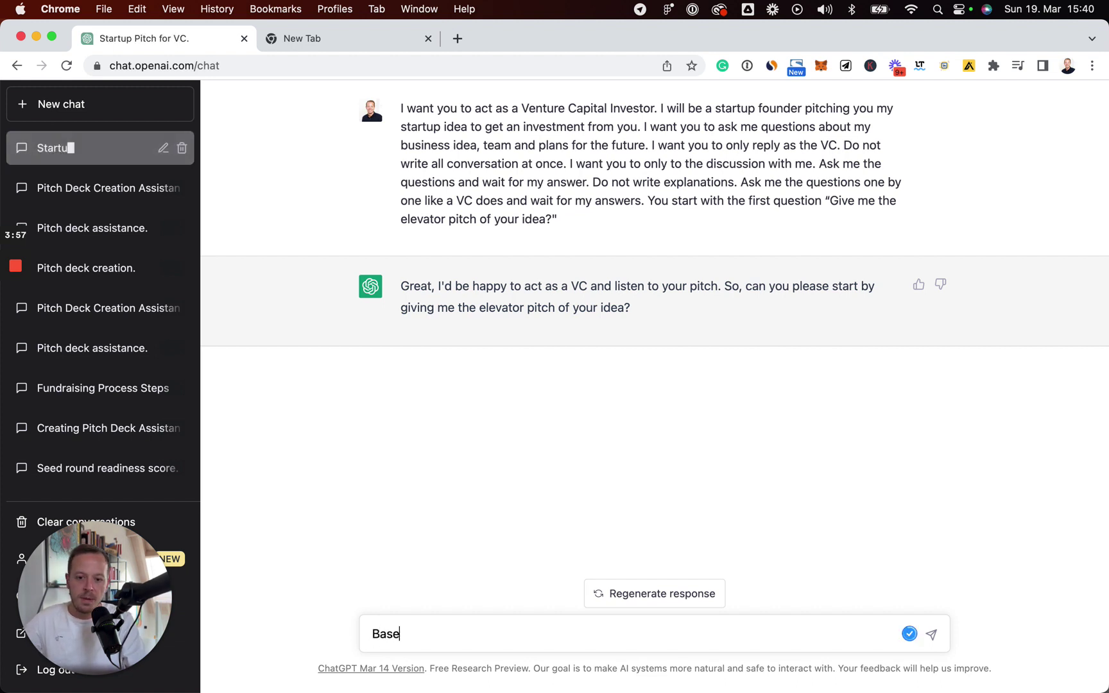
pyautogui.write('templates helps founder')
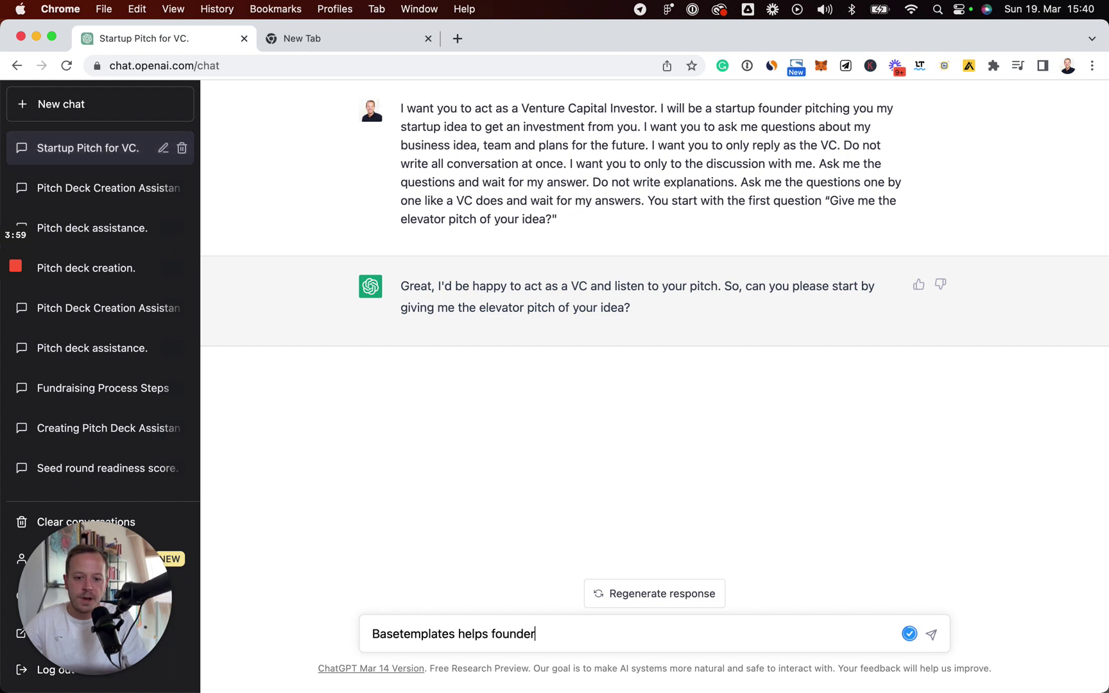
pyautogui.write('s raise money throu')
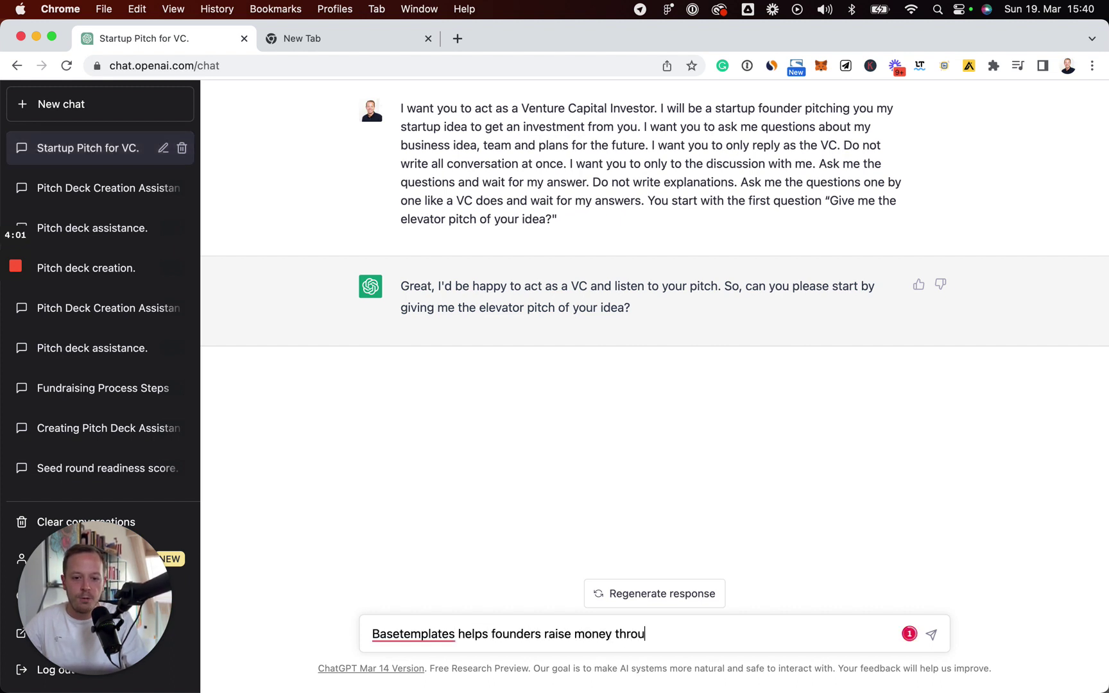
pyautogui.write('gh templates and education.')
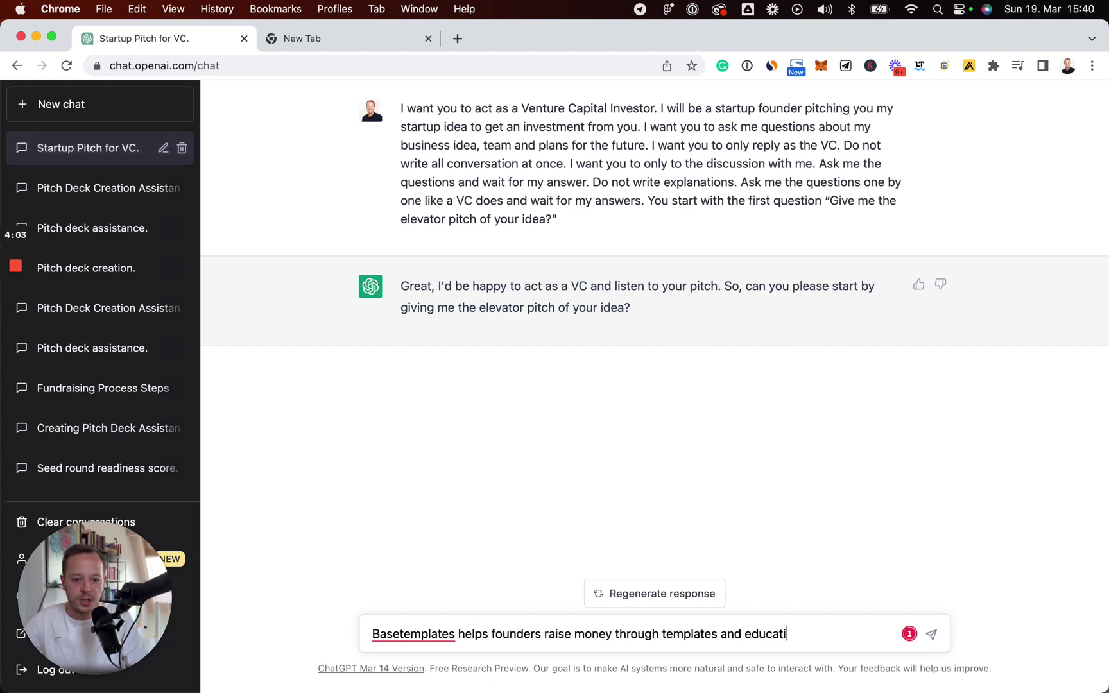
pyautogui.press('Return')
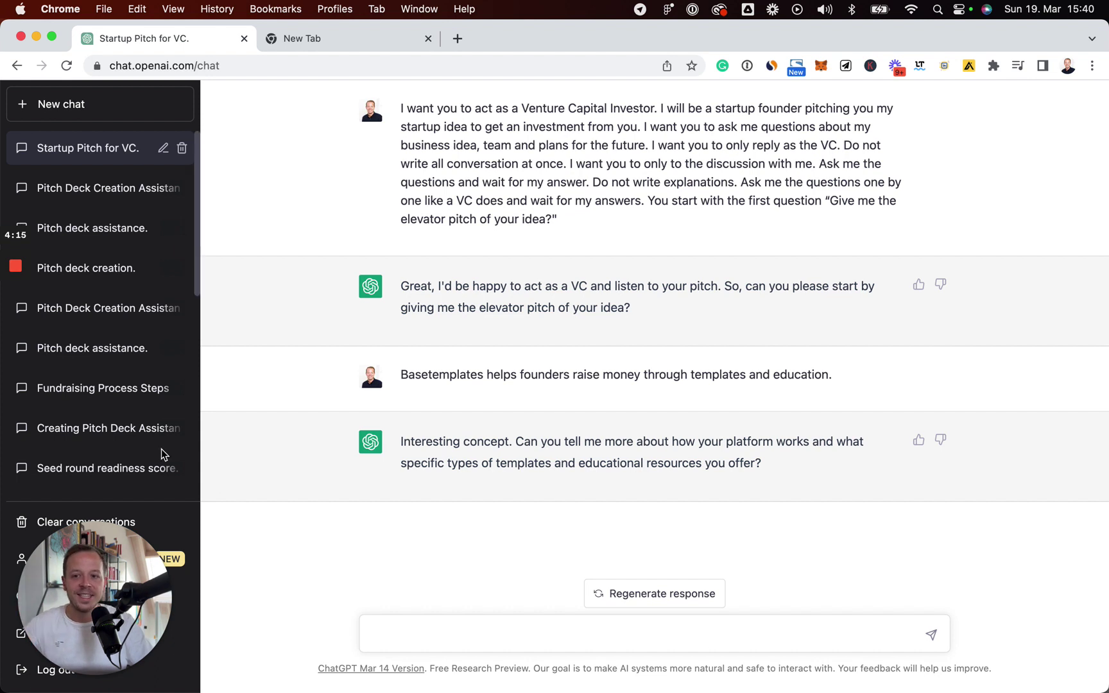
pyautogui.click(18, 328)
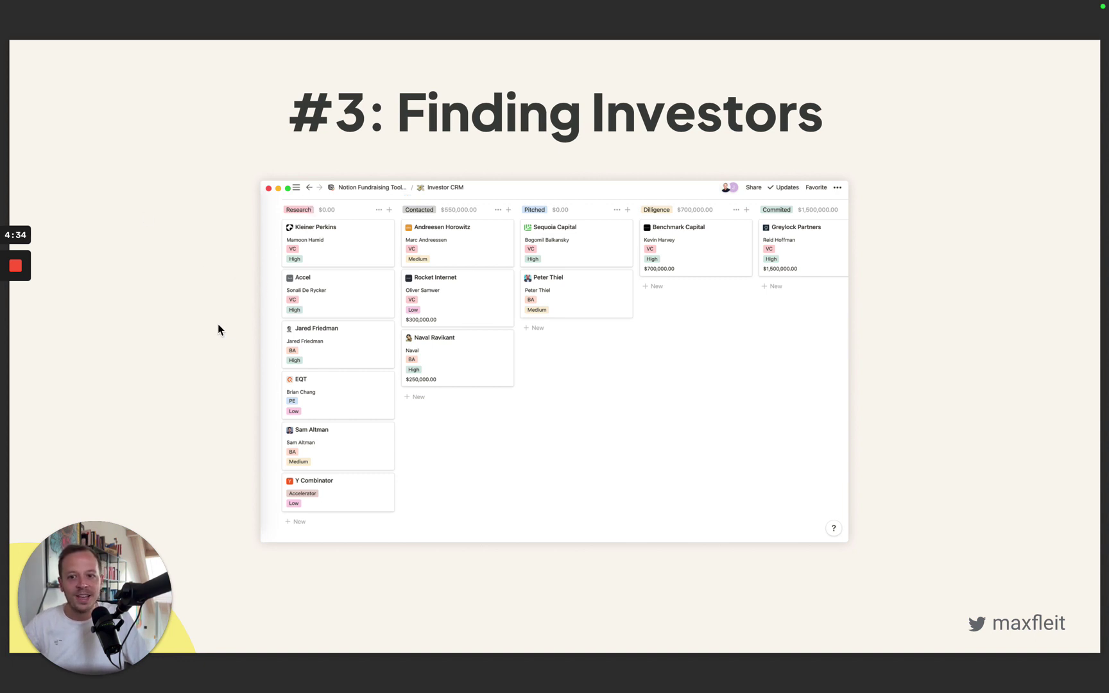
pyautogui.click(20, 332)
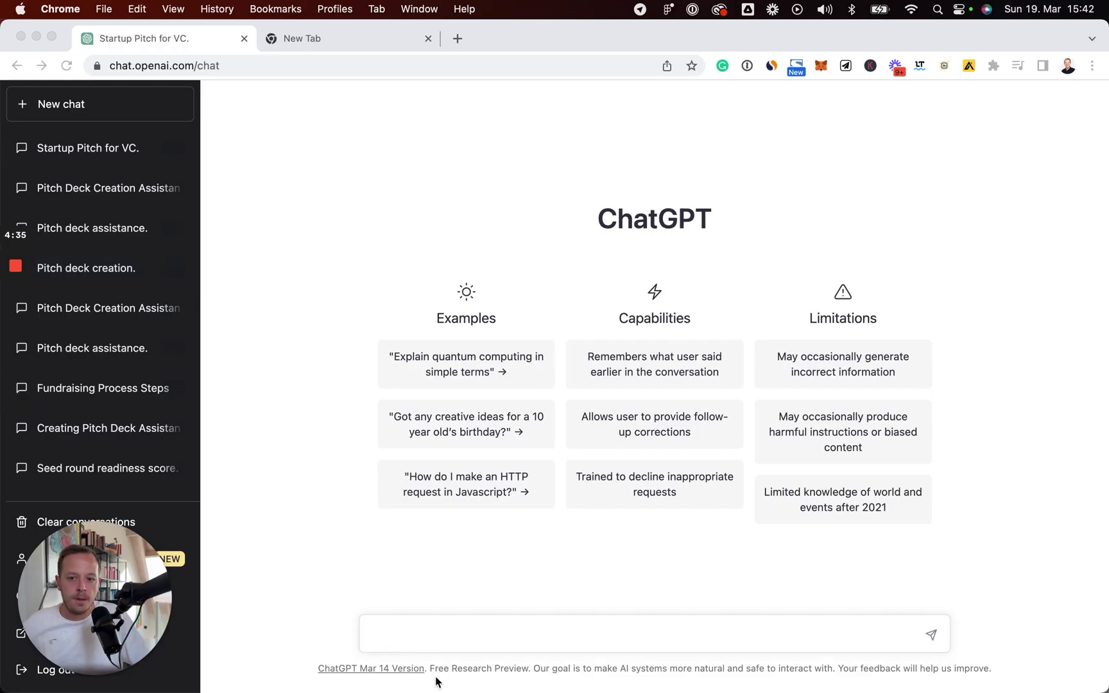
# - Send a prompt asking for a list of VC investors in Germany that invest in seed rounds, as a table with ticket size and industries
pyautogui.click(436, 642)
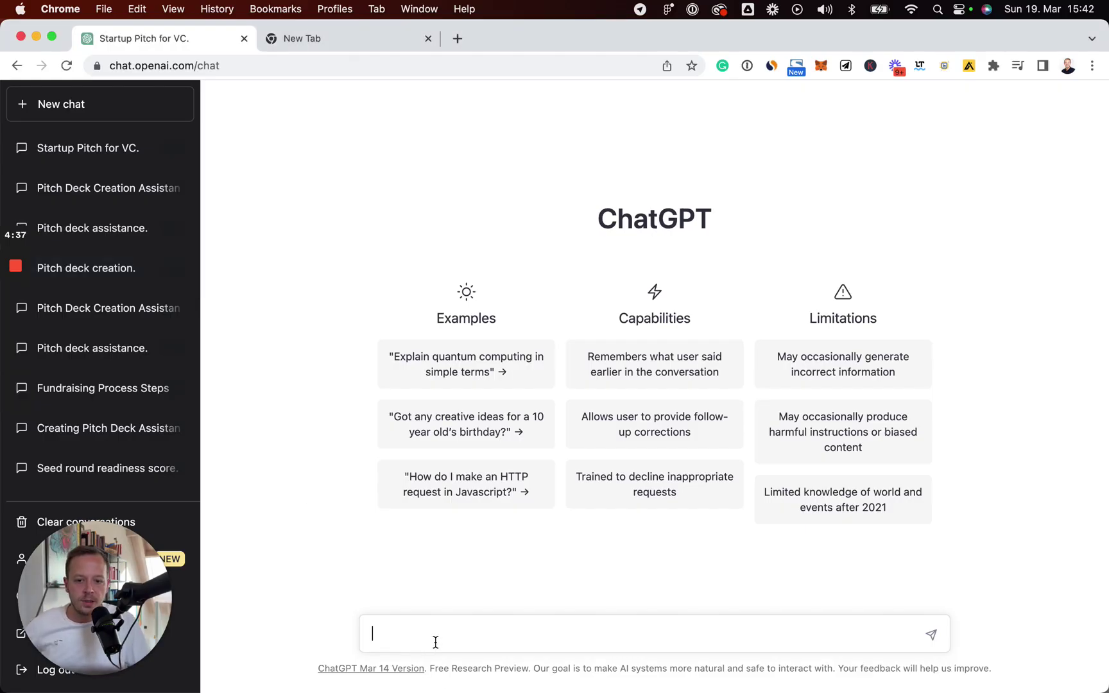
pyautogui.write('Can you give me a list of VC Investors in Germany that invest in Seed rounds. Can you give it to me in a table format with information on the ticket size and industries they invest in?')
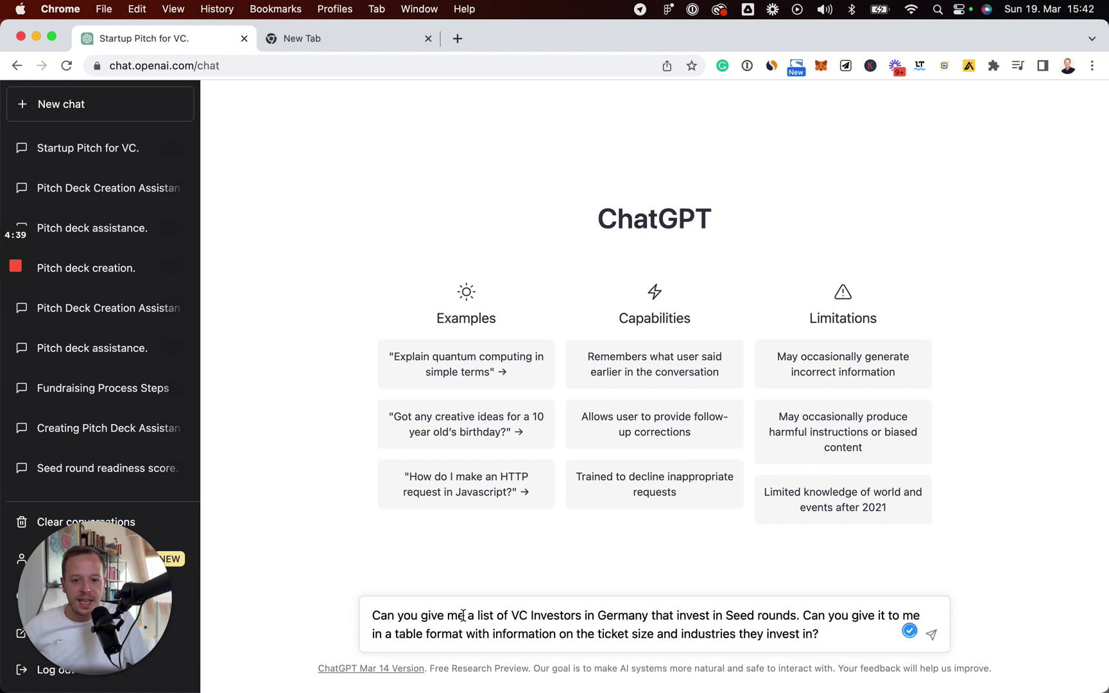
pyautogui.moveTo(372, 616); pyautogui.dragTo(801, 618)
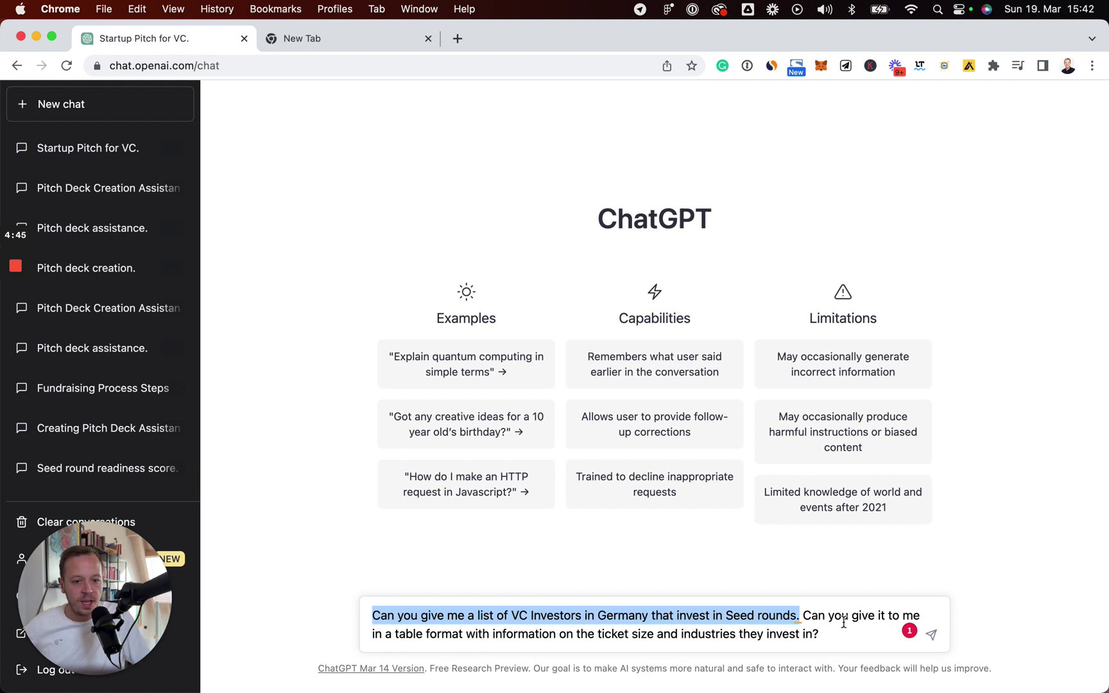
pyautogui.click(803, 617)
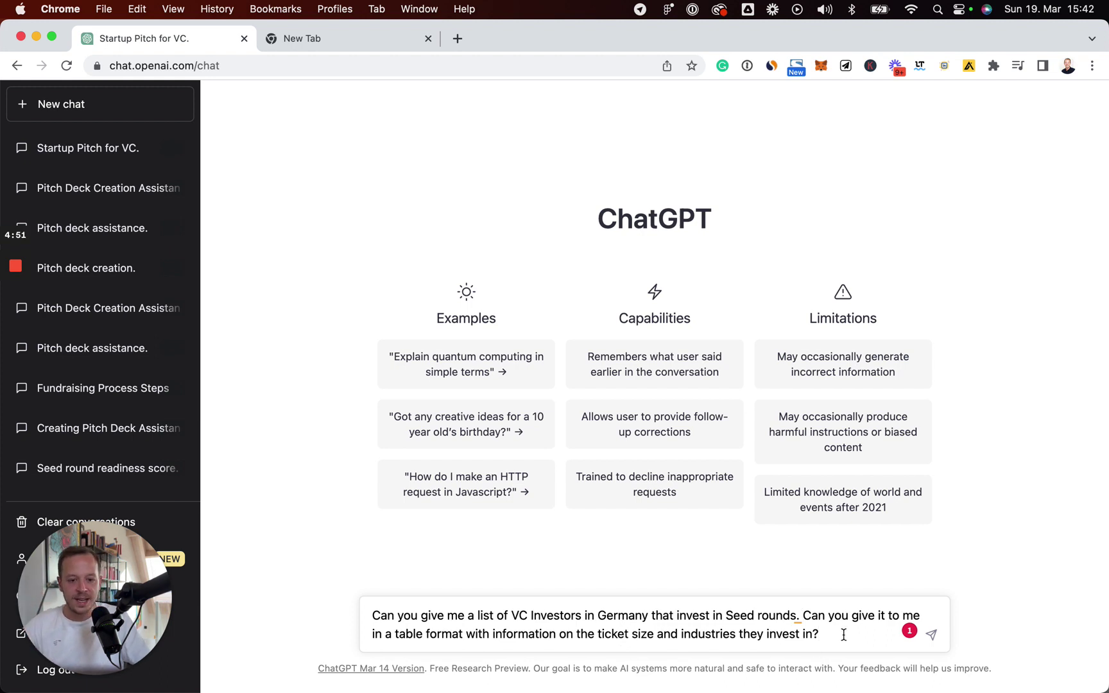
pyautogui.press('Return')
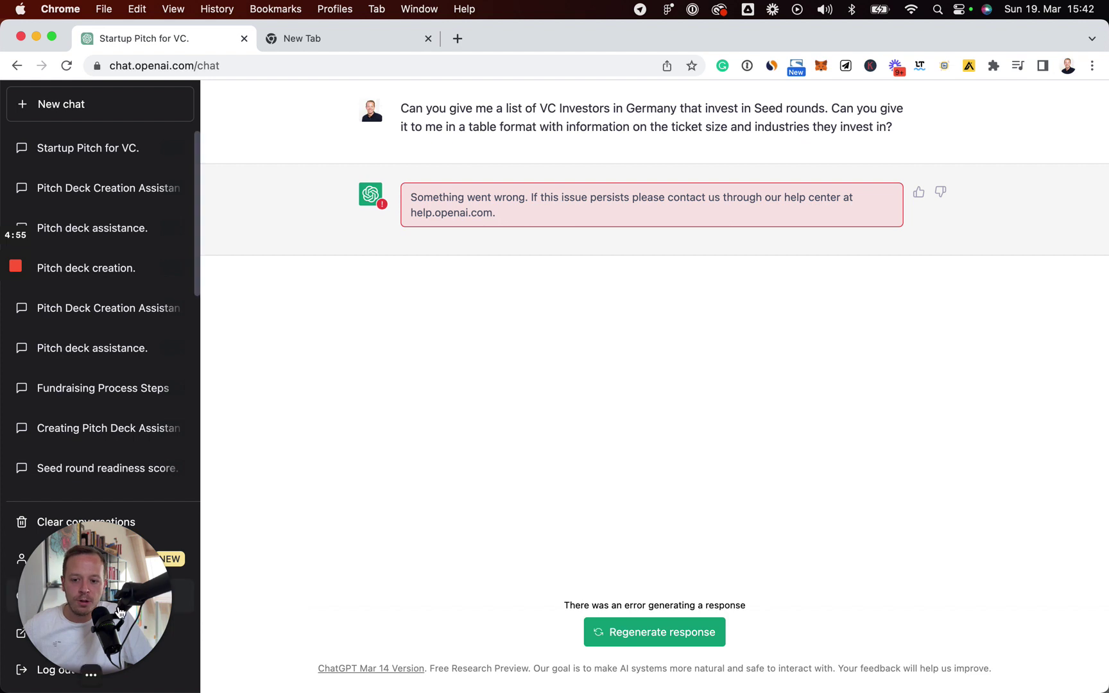
pyautogui.moveTo(22, 303)
pyautogui.click(16, 329)
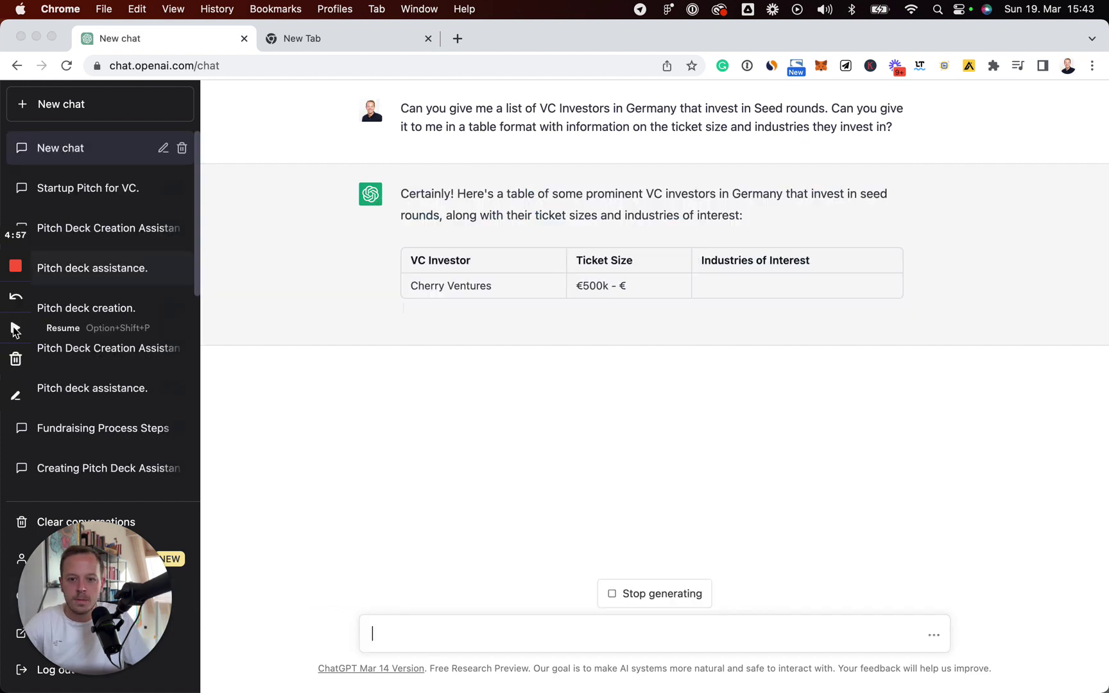
pyautogui.click(16, 330)
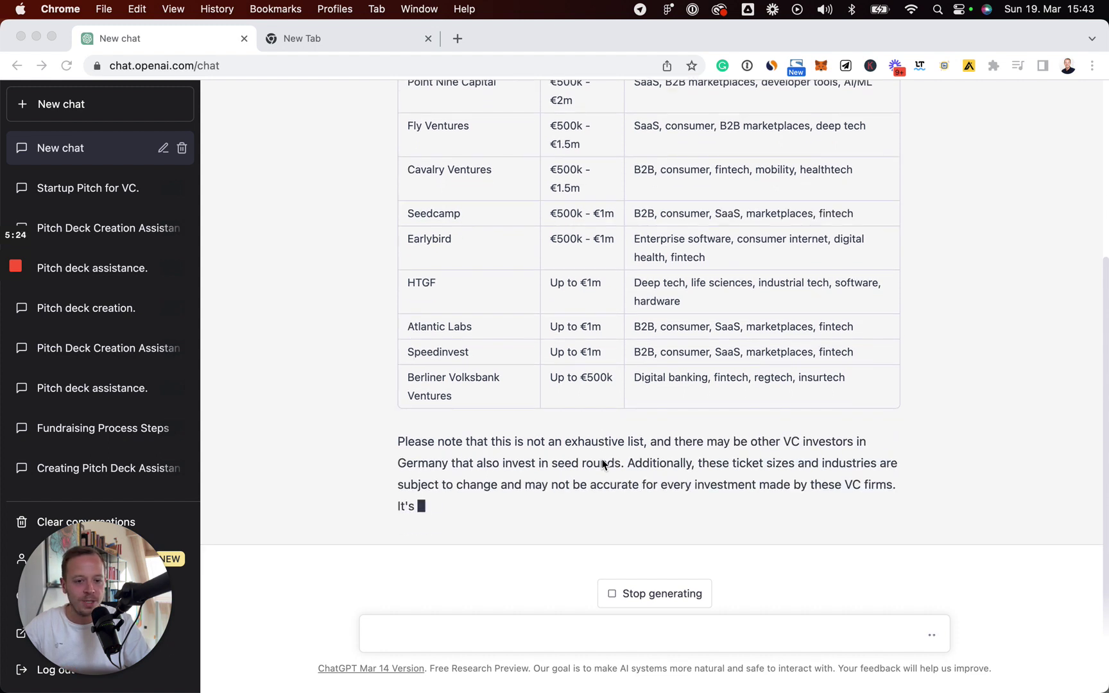
# - Review the generated table of German seed investors from its beginning, including ticket sizes and industries of interest
pyautogui.scroll(5, 500, 476)
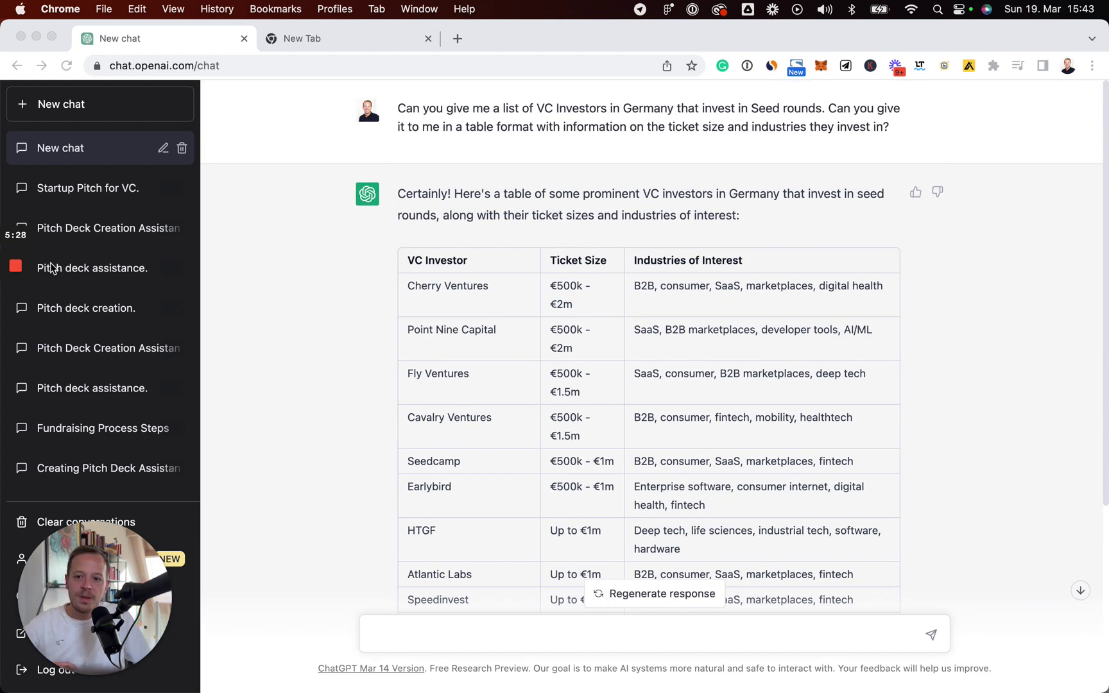
pyautogui.moveTo(35, 314)
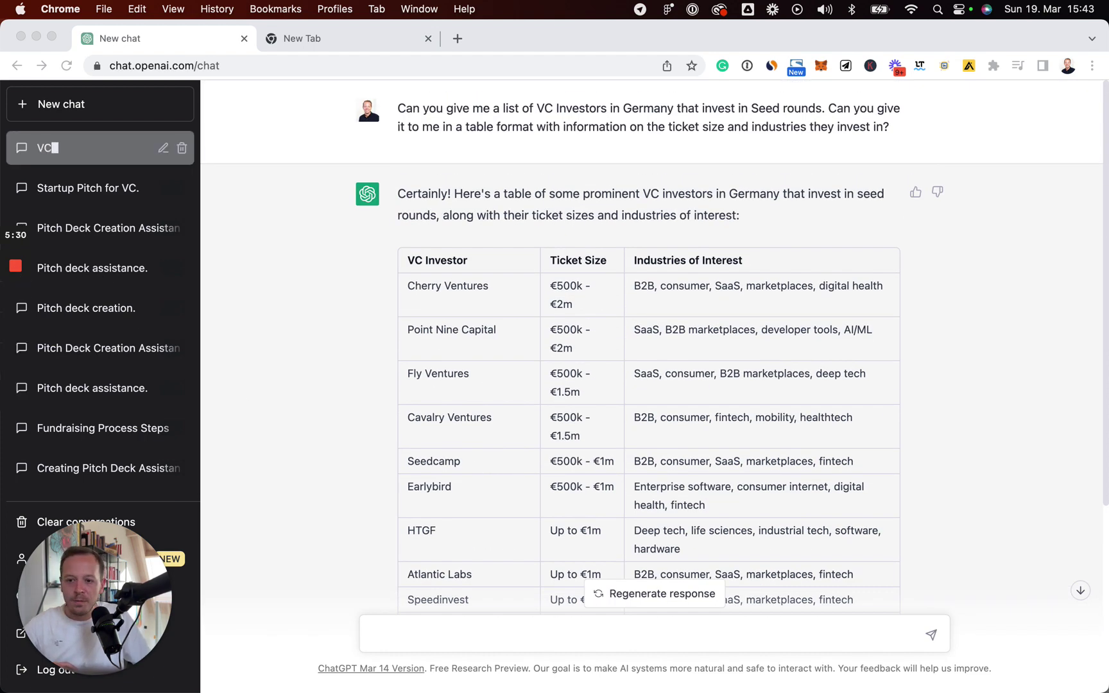